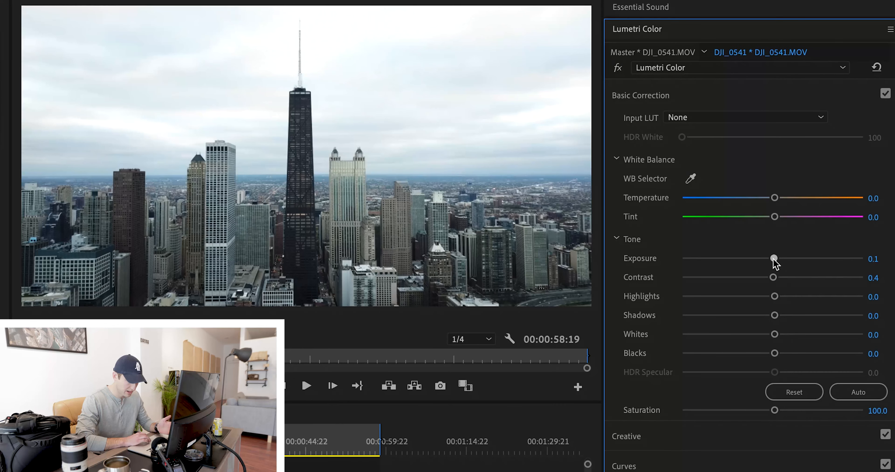
# Set the clip's basic tone to Exposure -0.2, Contrast about 17.3 and Highlights -100
pyautogui.moveTo(819, 220); pyautogui.dragTo(819, 223)
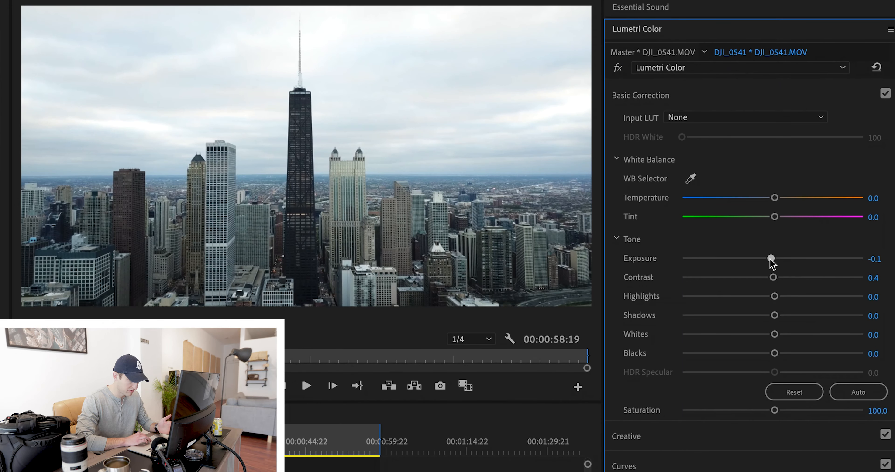
pyautogui.moveTo(771, 260); pyautogui.dragTo(789, 280)
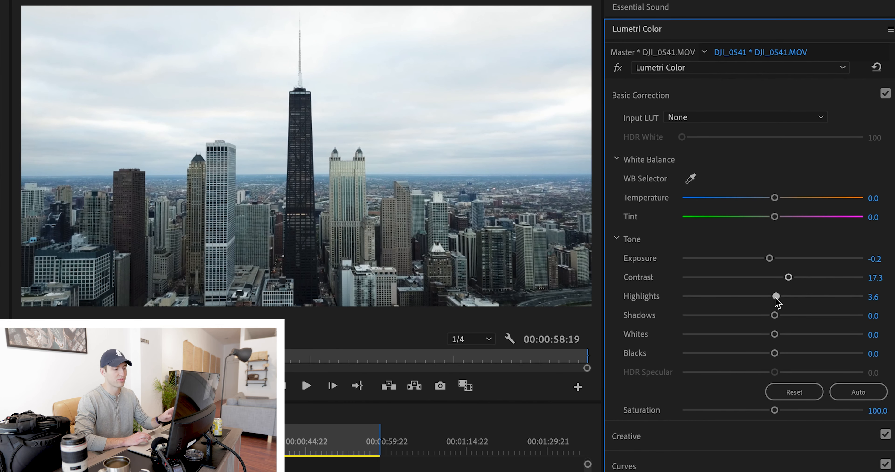
pyautogui.moveTo(775, 297); pyautogui.dragTo(640, 302)
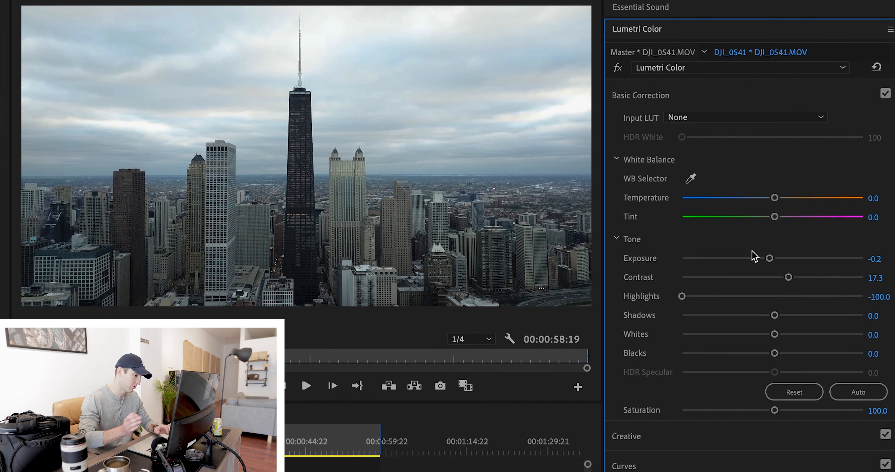
# Fine-tune the clip's Exposure, trying -0.4 and settling on -0.3
pyautogui.click(882, 257)
pyautogui.write('-0.4')
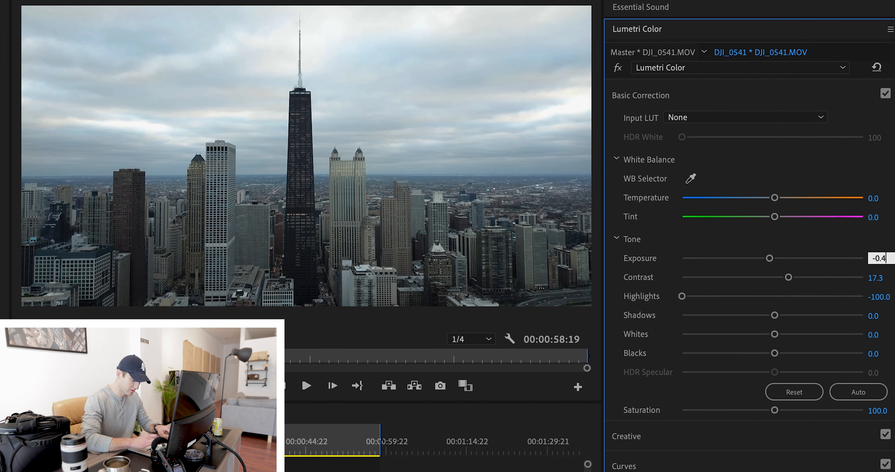
pyautogui.press('Return')
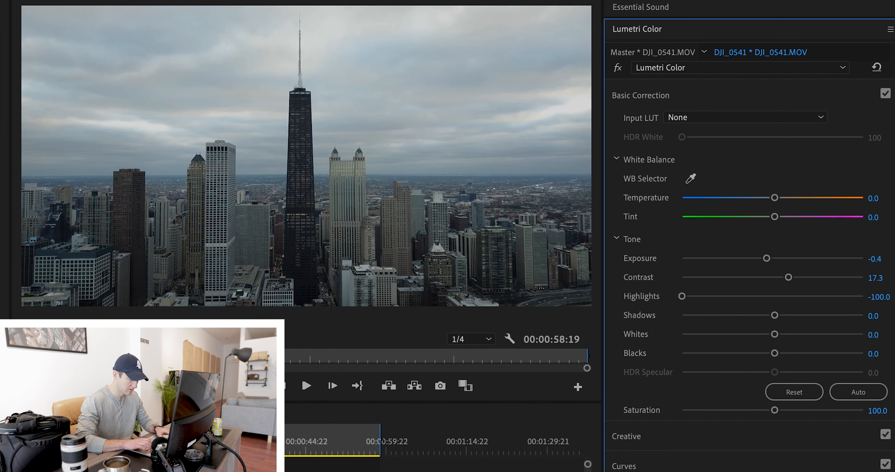
pyautogui.click(874, 259)
pyautogui.write('-0.3')
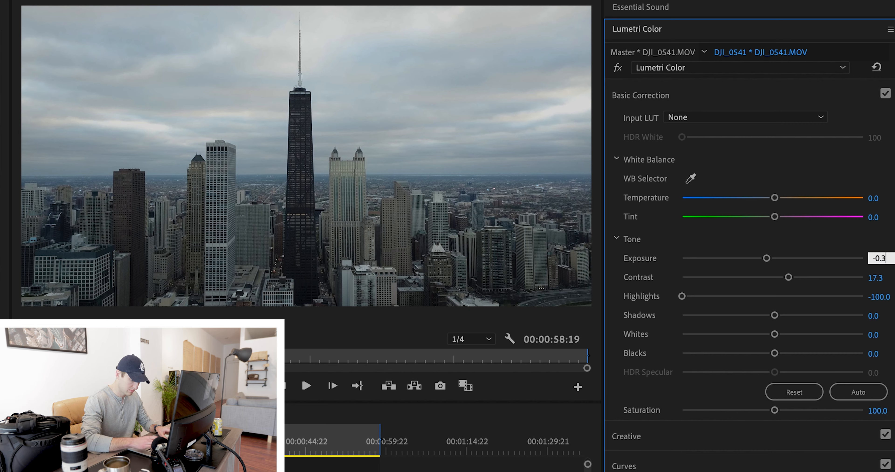
pyautogui.press('Return')
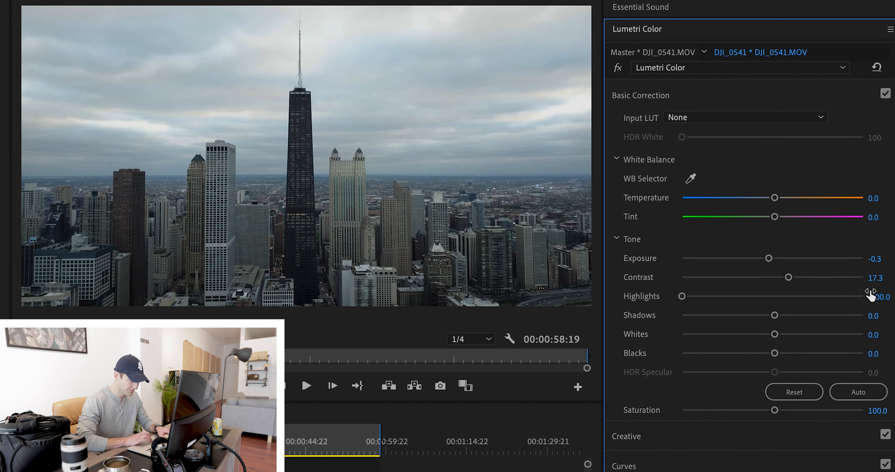
# Set the basic Shadows to about -14, Whites to about -2 and Blacks to about -42, and raise Saturation to 120
pyautogui.moveTo(774, 316); pyautogui.dragTo(732, 355)
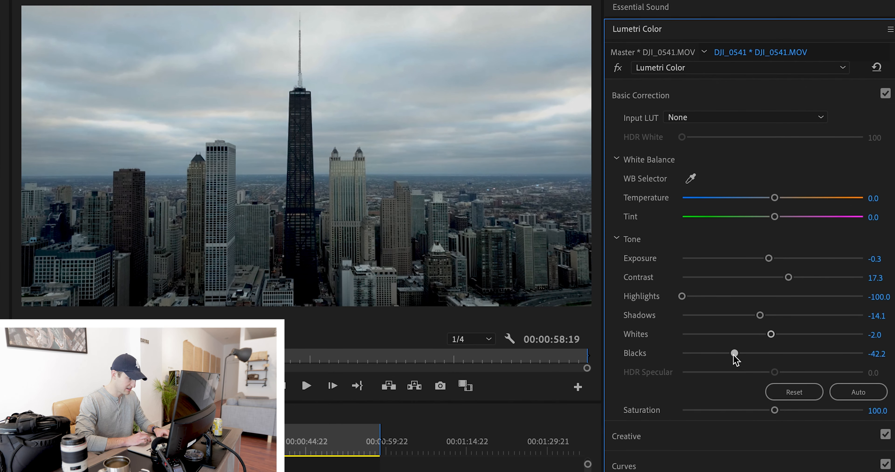
pyautogui.moveTo(774, 410); pyautogui.dragTo(795, 413)
pyautogui.click(879, 410)
pyautogui.write('120')
pyautogui.press('Return')
# Set the Sharpen amount in the Creative adjustments to 25 and save the project
pyautogui.click(723, 436)
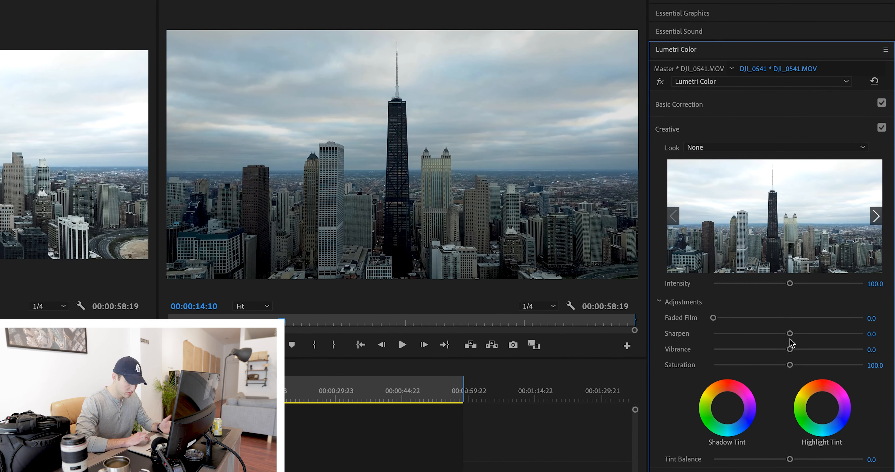
pyautogui.moveTo(790, 335); pyautogui.dragTo(805, 335)
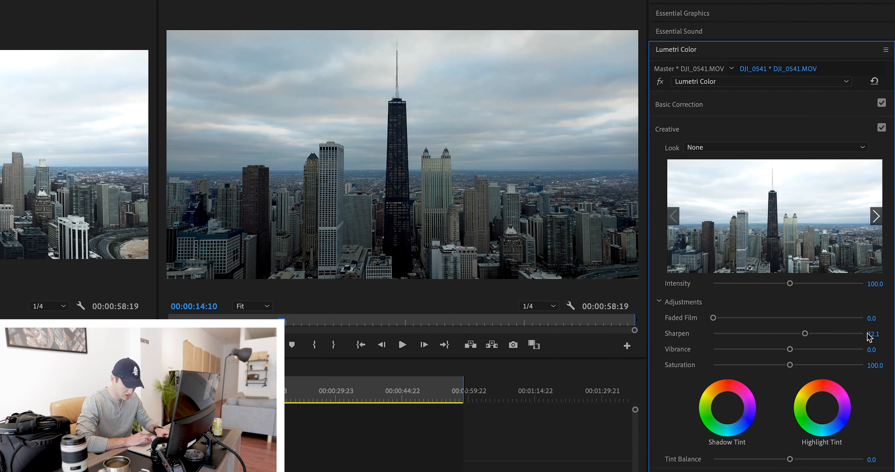
pyautogui.click(801, 334)
pyautogui.click(878, 333)
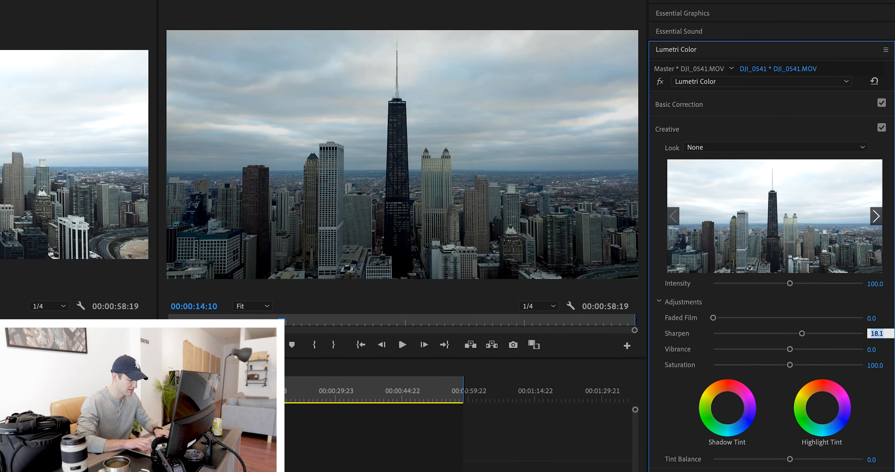
pyautogui.write('25')
pyautogui.press('Return')
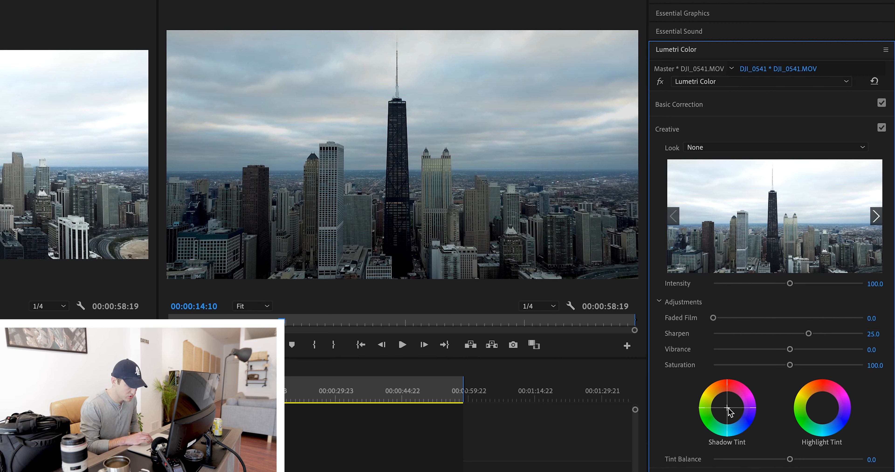
pyautogui.hotkey('ctrl', 's')
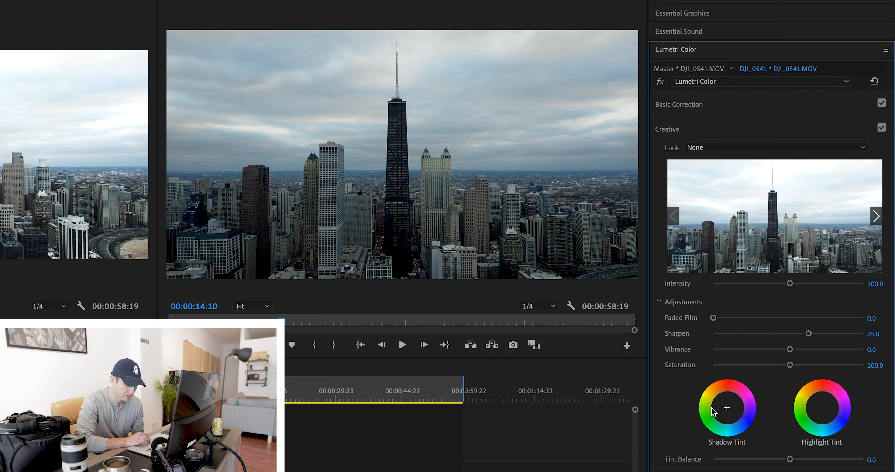
# Shift the Highlight Tint toward red for a pink sky and the Shadow Tint slightly less strongly toward red
pyautogui.click(822, 408)
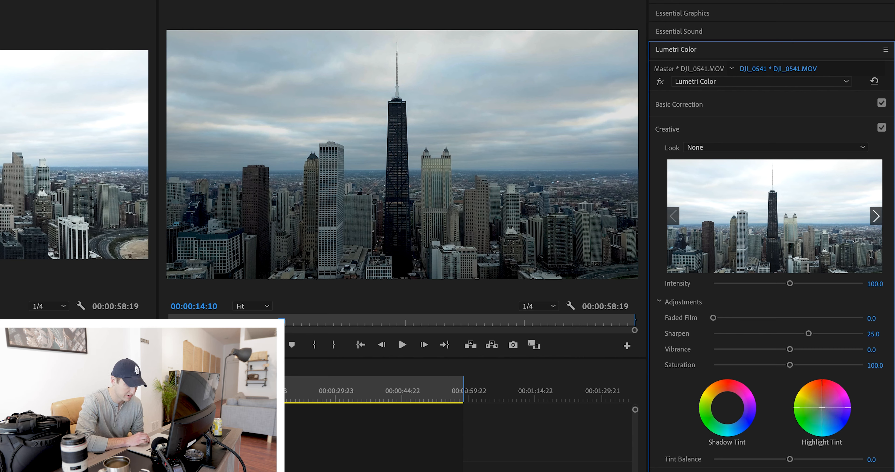
pyautogui.moveTo(821, 406); pyautogui.dragTo(822, 399)
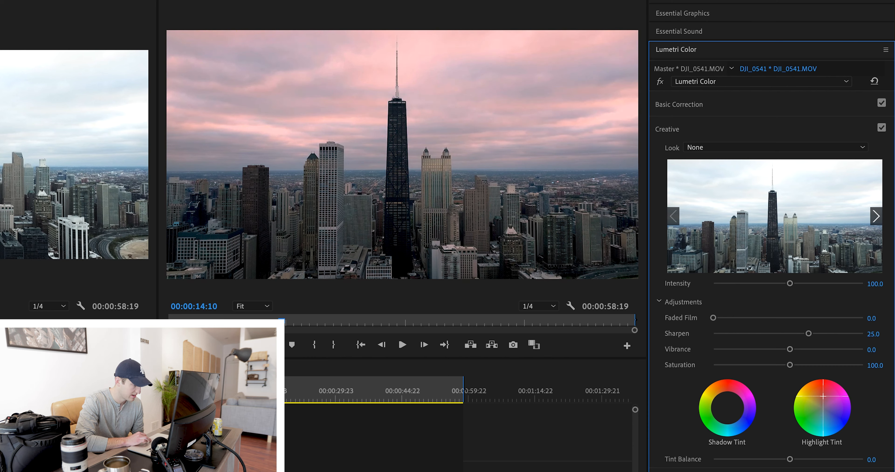
pyautogui.moveTo(823, 396); pyautogui.dragTo(822, 395)
pyautogui.moveTo(727, 407); pyautogui.dragTo(726, 399)
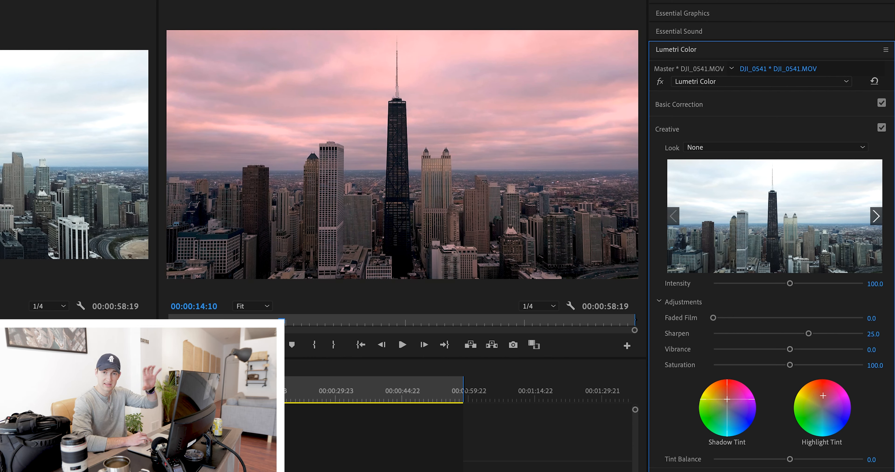
pyautogui.moveTo(727, 399); pyautogui.dragTo(726, 401)
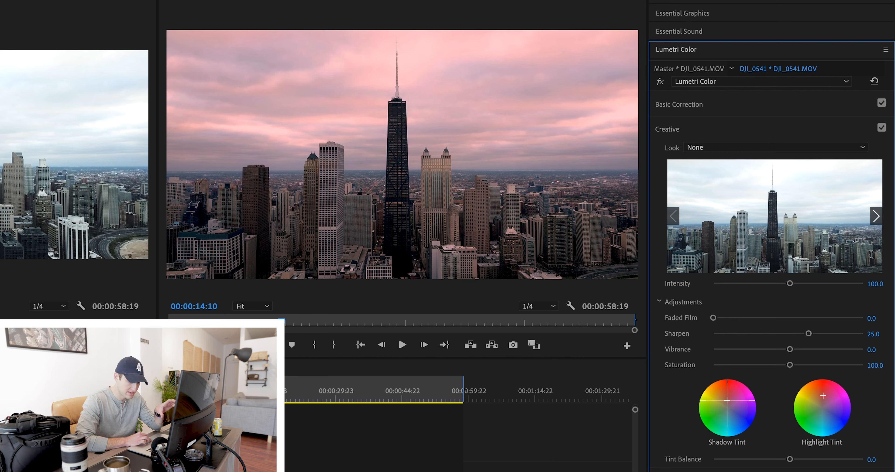
pyautogui.moveTo(727, 400); pyautogui.dragTo(727, 401)
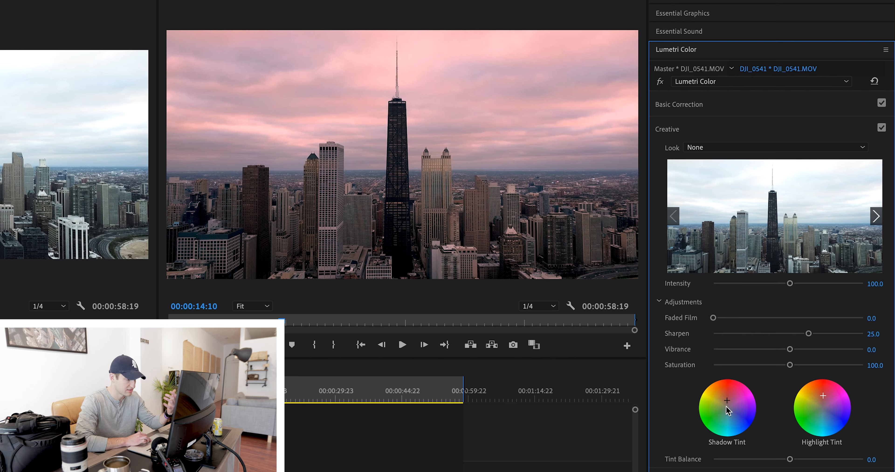
# Add three anchor points along the white RGB curve and pull the curve down between the lower two
pyautogui.click(665, 471)
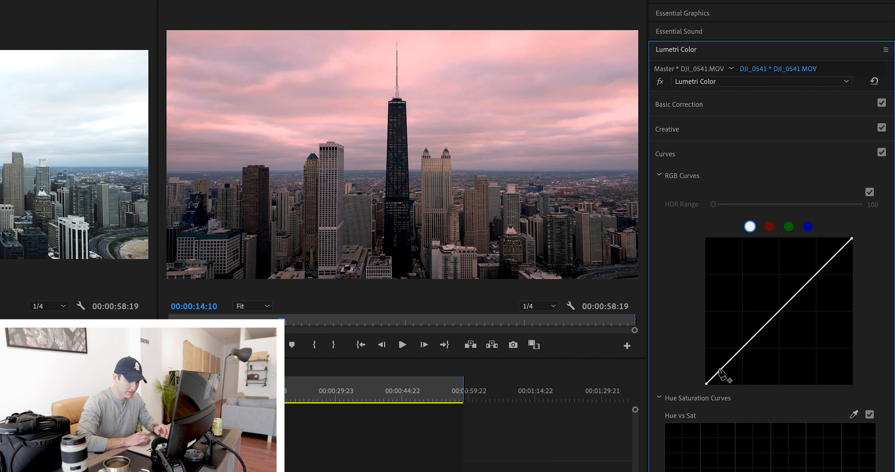
pyautogui.click(832, 258)
pyautogui.click(803, 287)
pyautogui.click(756, 333)
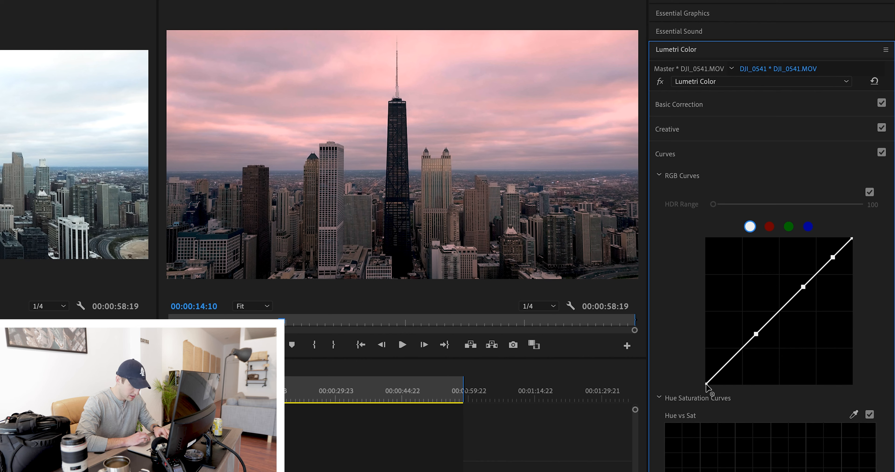
pyautogui.moveTo(773, 317); pyautogui.dragTo(784, 321)
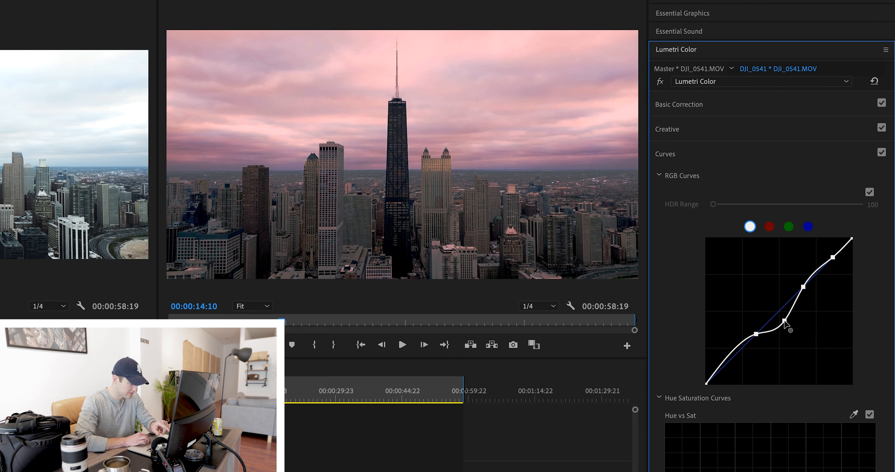
# Try lowering the white curve's upper section with an extra point, remove that point, and pull the shadow end down
pyautogui.moveTo(818, 269)
pyautogui.mouseDown()
pyautogui.moveTo(810, 265)
pyautogui.moveTo(825, 281)
pyautogui.mouseUp()
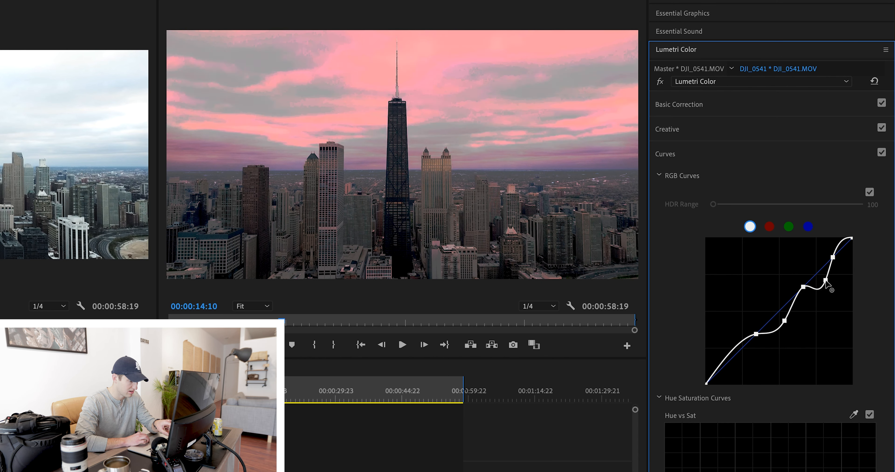
pyautogui.keyDown('ctrl'); pyautogui.click(826, 281); pyautogui.keyUp('ctrl')
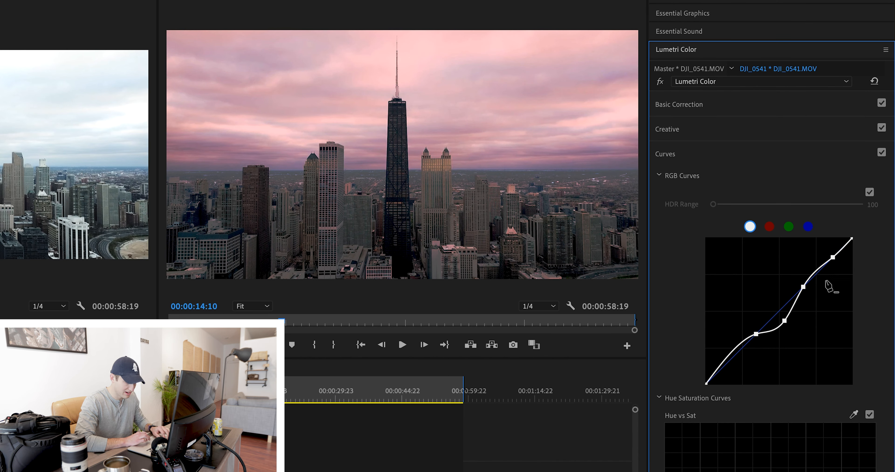
pyautogui.moveTo(720, 367)
pyautogui.mouseDown()
pyautogui.moveTo(726, 377)
pyautogui.moveTo(716, 379)
pyautogui.mouseUp()
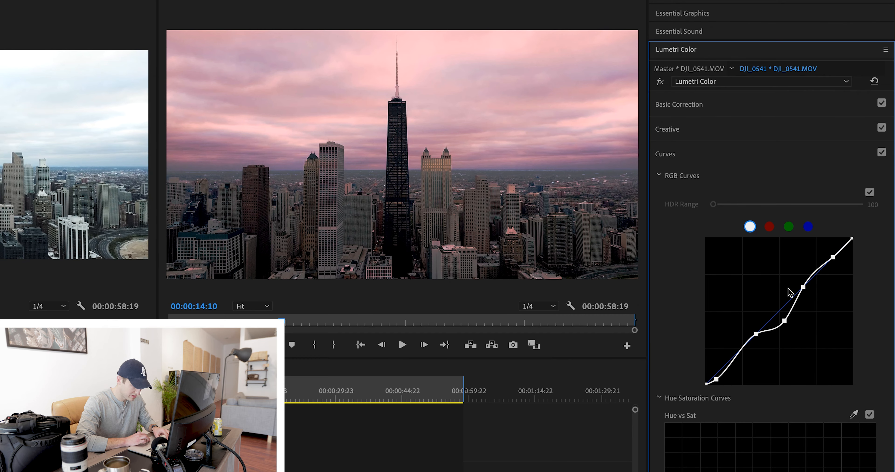
# Add two anchor points to the red curve with a slightly lowered point between them, and a midtone point to the blue curve
pyautogui.click(769, 227)
pyautogui.click(788, 227)
pyautogui.click(808, 227)
pyautogui.click(769, 227)
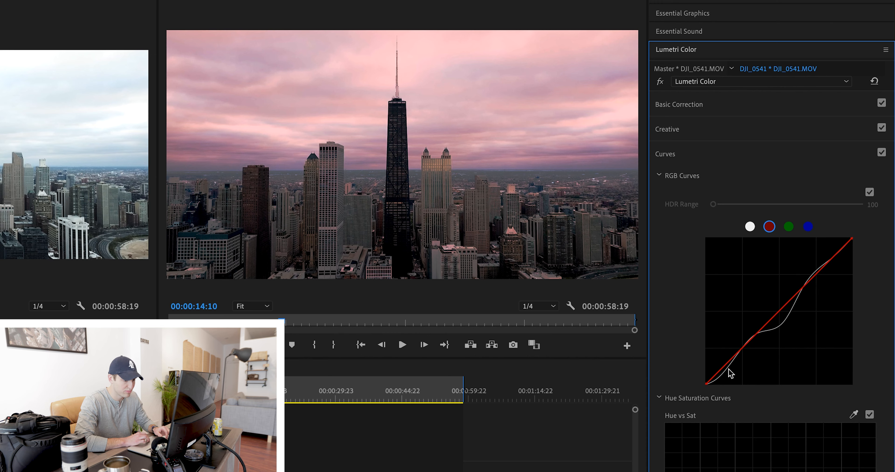
pyautogui.moveTo(707, 384)
pyautogui.mouseDown()
pyautogui.moveTo(847, 394)
pyautogui.moveTo(733, 383)
pyautogui.moveTo(764, 380)
pyautogui.moveTo(697, 395)
pyautogui.mouseUp()
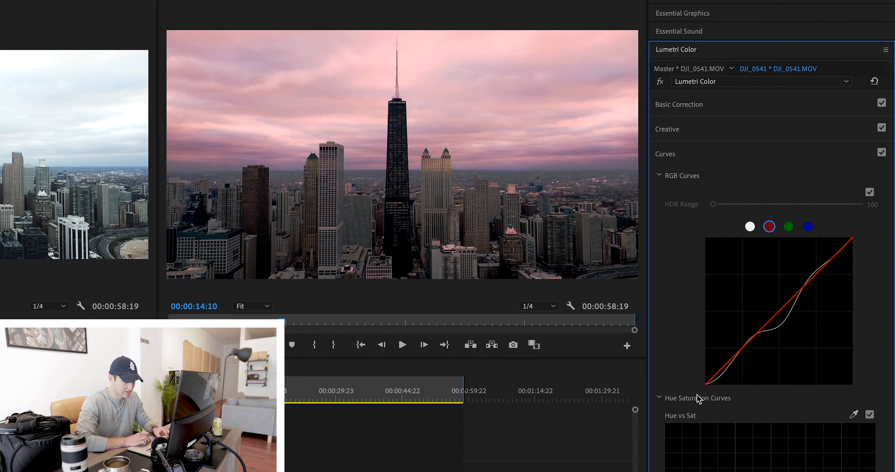
pyautogui.moveTo(852, 243)
pyautogui.mouseDown()
pyautogui.moveTo(715, 246)
pyautogui.moveTo(863, 242)
pyautogui.mouseUp()
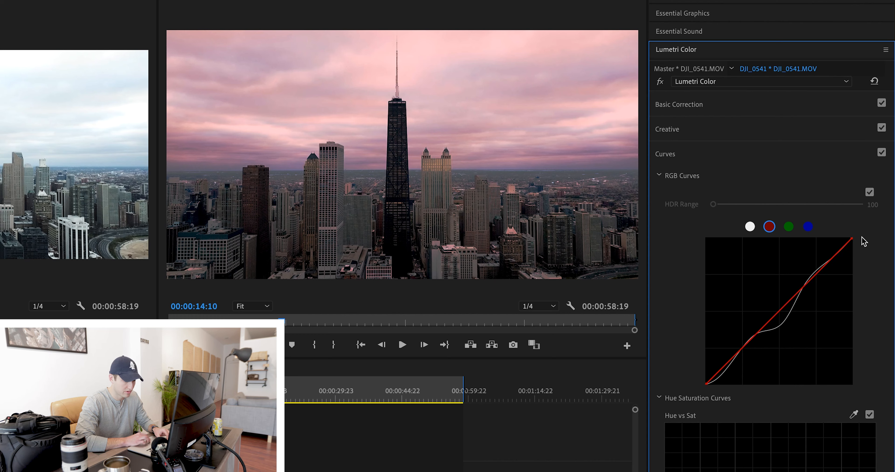
pyautogui.click(796, 294)
pyautogui.click(758, 332)
pyautogui.moveTo(777, 315); pyautogui.dragTo(778, 319)
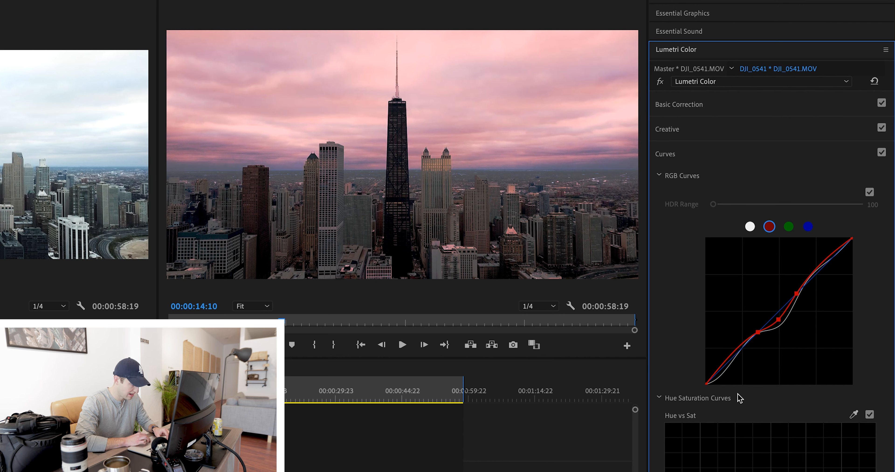
pyautogui.click(810, 228)
pyautogui.moveTo(777, 313)
pyautogui.mouseDown()
pyautogui.moveTo(766, 311)
pyautogui.moveTo(772, 318)
pyautogui.mouseUp()
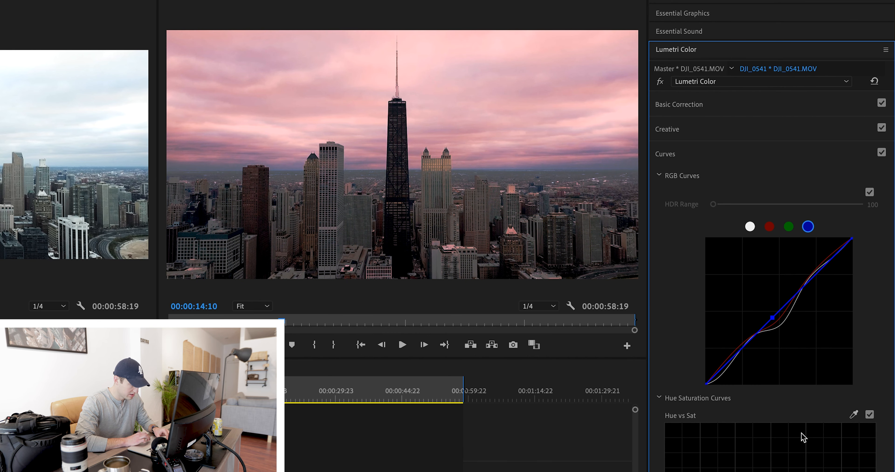
# Set the Denoise refinement in HSL Secondary to 15
pyautogui.scroll(-10, 803, 437)
pyautogui.click(699, 463)
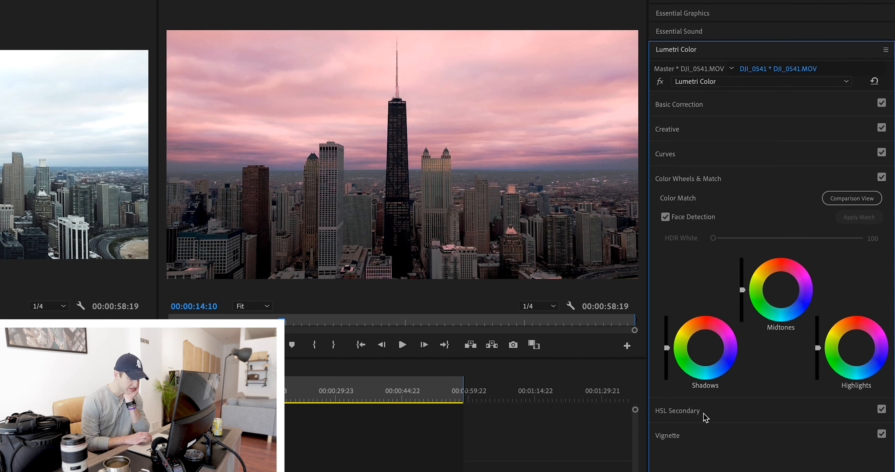
pyautogui.click(705, 421)
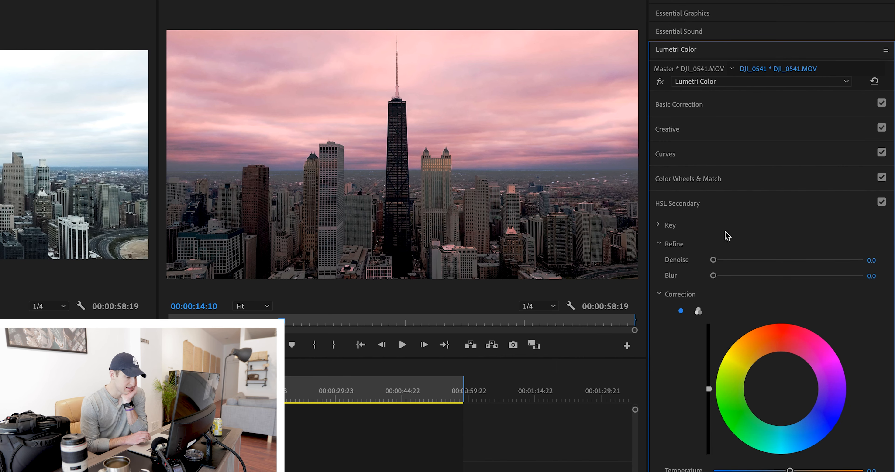
pyautogui.moveTo(713, 260)
pyautogui.mouseDown()
pyautogui.moveTo(736, 265)
pyautogui.moveTo(727, 264)
pyautogui.mouseUp()
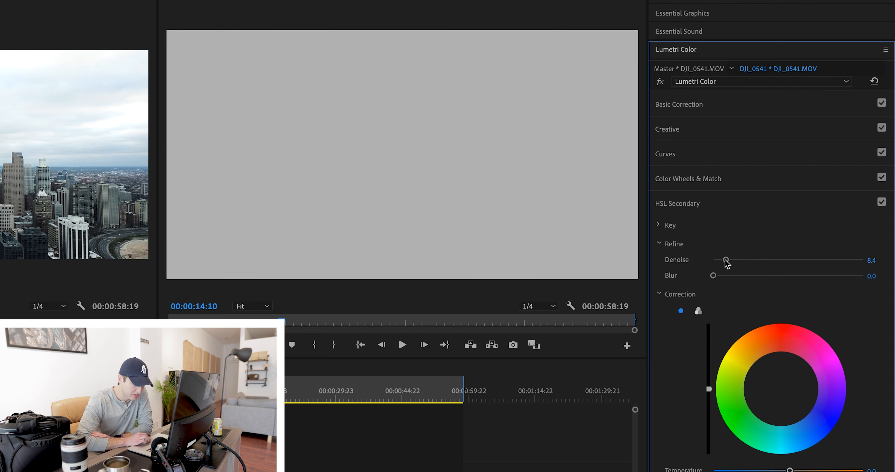
pyautogui.click(882, 262)
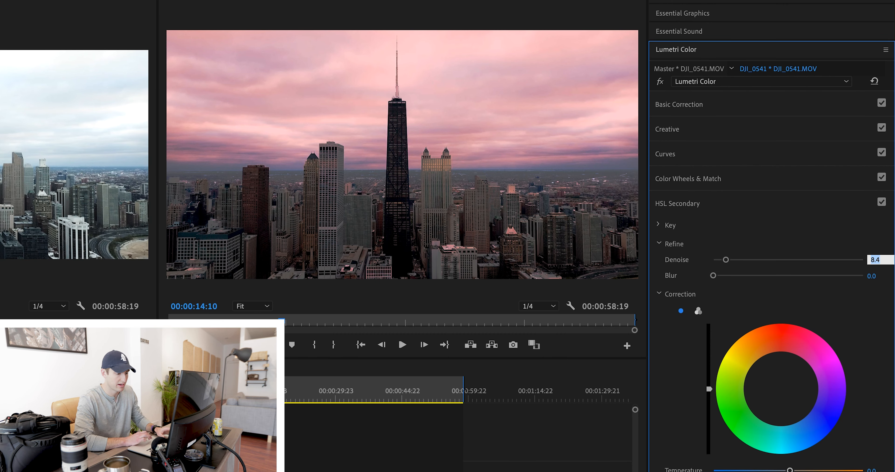
pyautogui.press('Return')
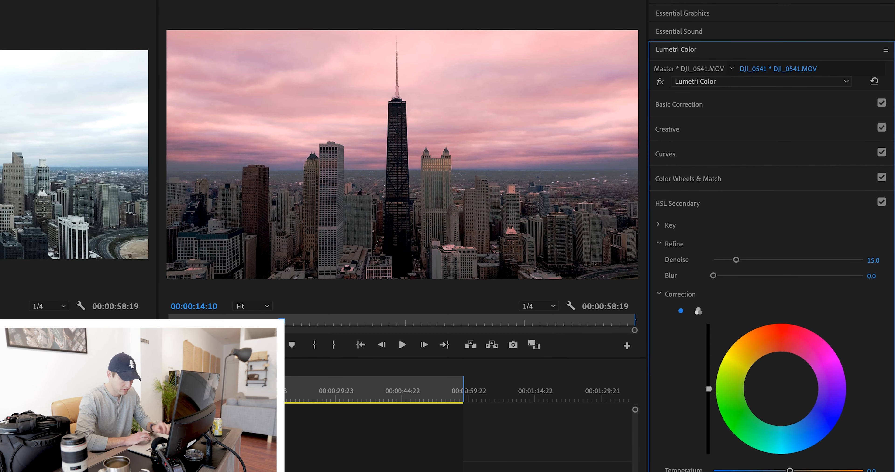
# Set the vignette's Amount to -1.0, Midpoint to 45.4 and Roundness to -16.5
pyautogui.moveTo(786, 247)
pyautogui.mouseDown()
pyautogui.moveTo(816, 248)
pyautogui.moveTo(701, 251)
pyautogui.moveTo(851, 251)
pyautogui.moveTo(729, 251)
pyautogui.moveTo(780, 255)
pyautogui.mouseUp()
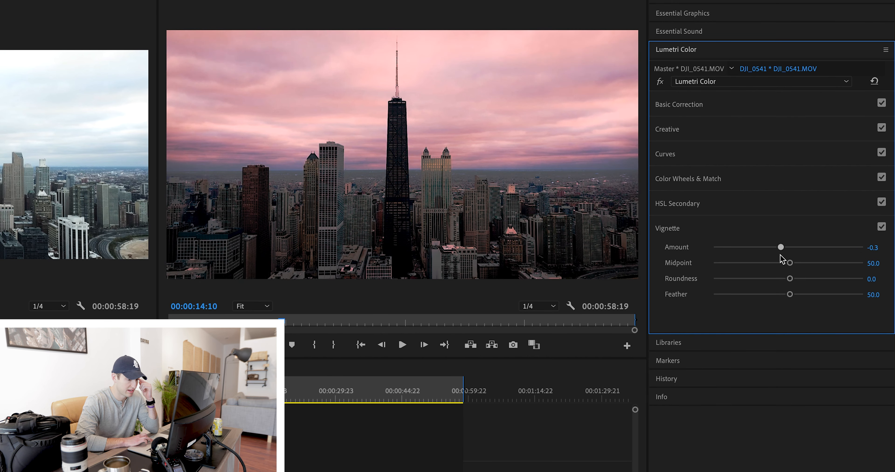
pyautogui.click(879, 247)
pyautogui.write('-1')
pyautogui.press('Return')
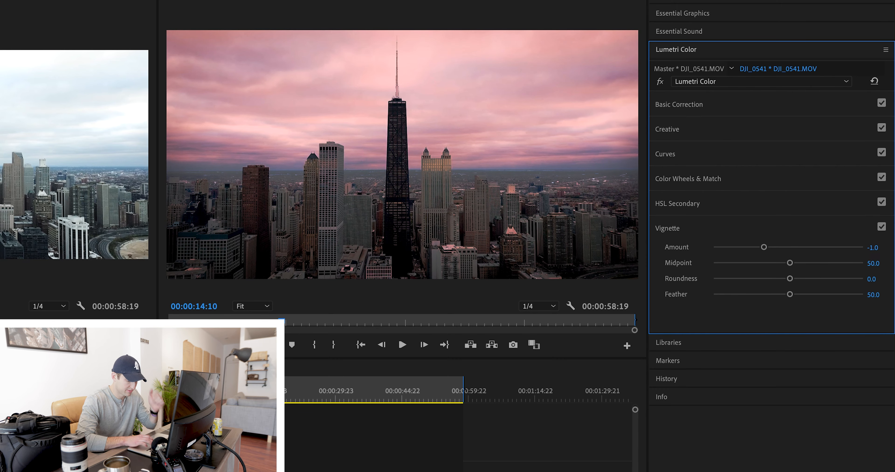
pyautogui.moveTo(789, 263); pyautogui.dragTo(777, 282)
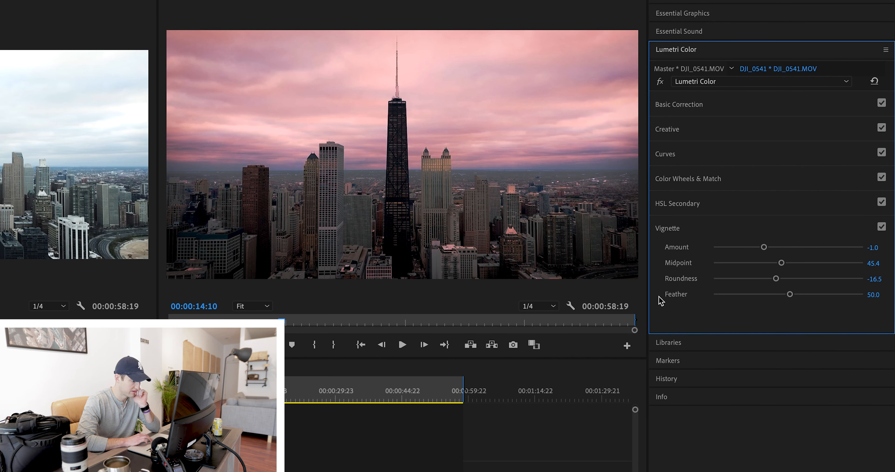
# Review the clip's Basic Correction, Curves and Creative settings in Lumetri Color
pyautogui.click(678, 104)
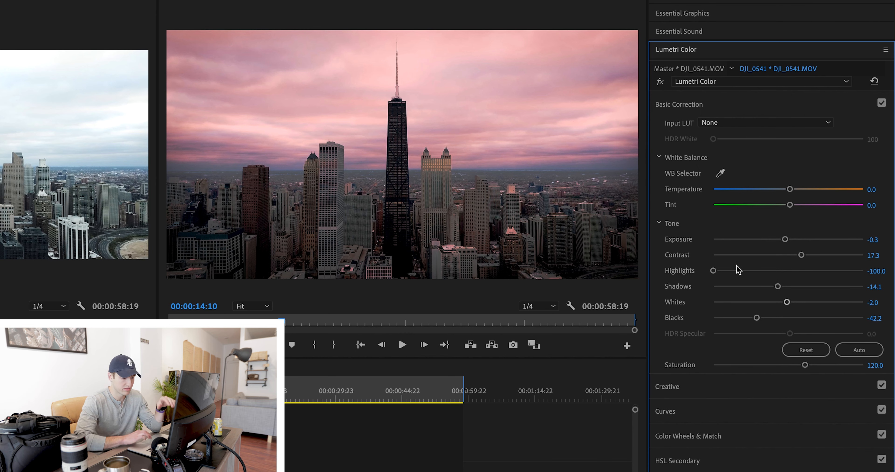
pyautogui.click(693, 420)
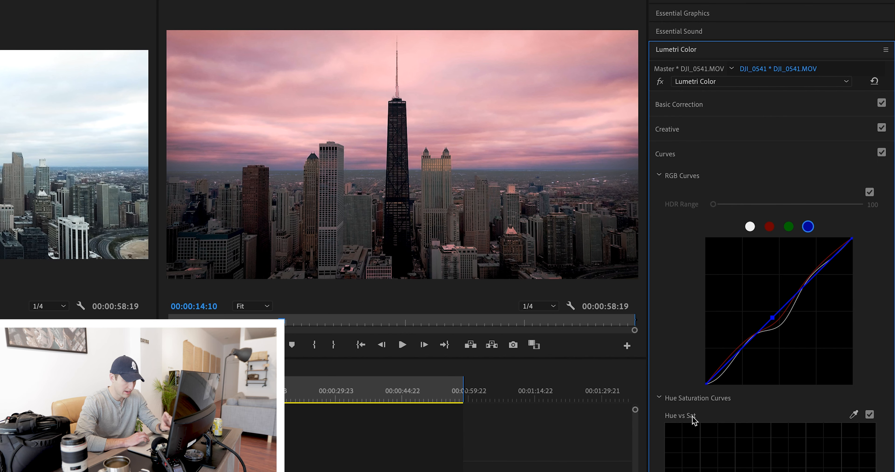
pyautogui.click(730, 131)
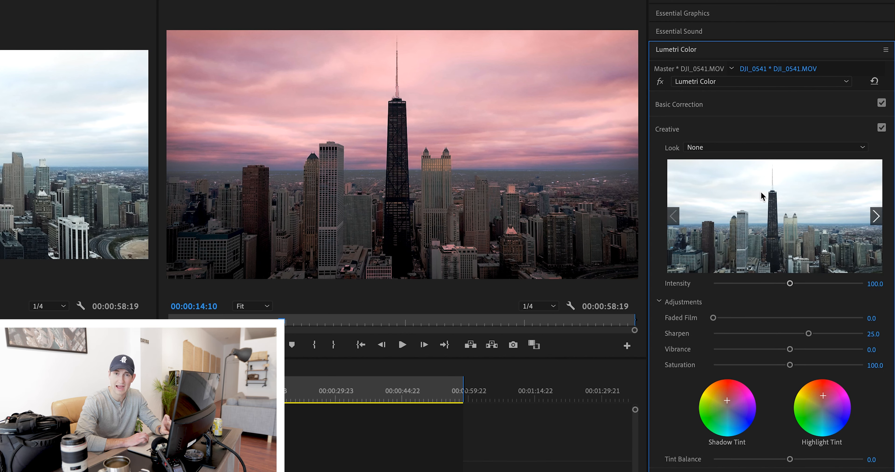
pyautogui.click(667, 129)
pyautogui.click(665, 154)
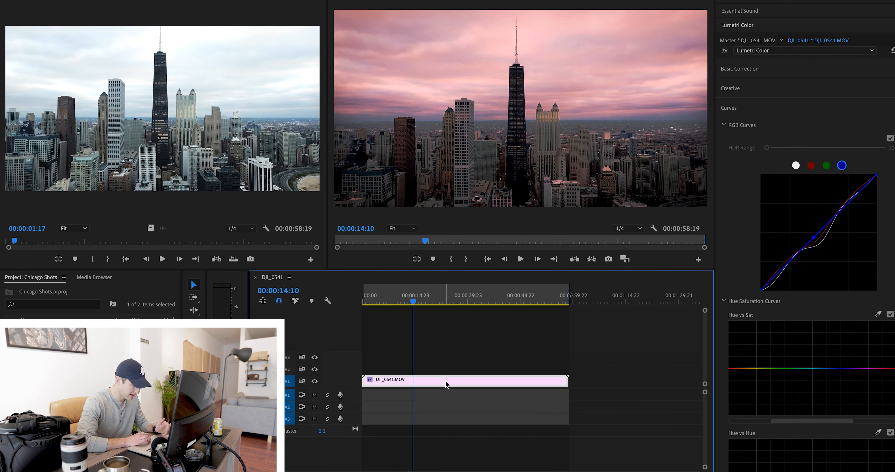
# Duplicate the graded DJI_0541.MOV clip onto track V2 directly above the original and turn off the copy's Lumetri Color grade
pyautogui.moveTo(445, 381); pyautogui.dragTo(447, 371)
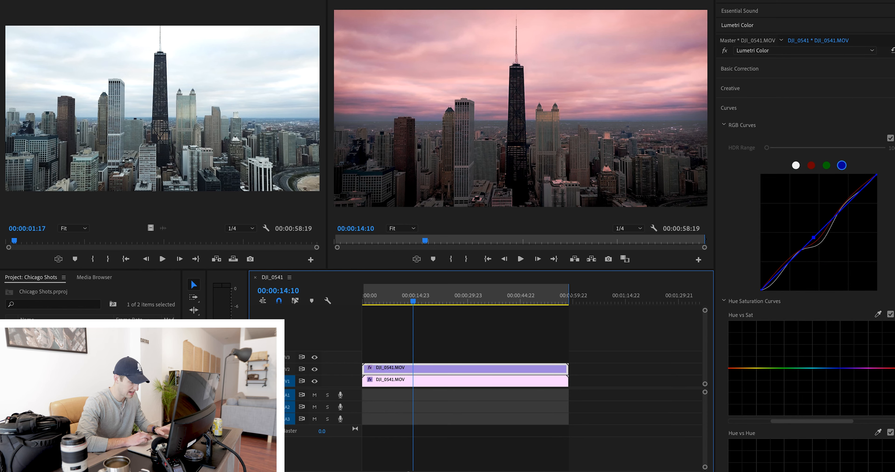
pyautogui.click(894, 108)
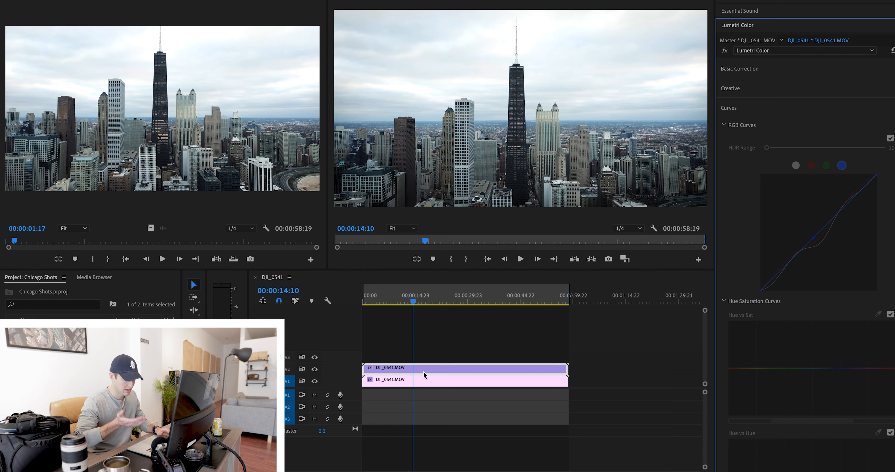
pyautogui.click(478, 377)
pyautogui.moveTo(478, 377); pyautogui.dragTo(310, 369)
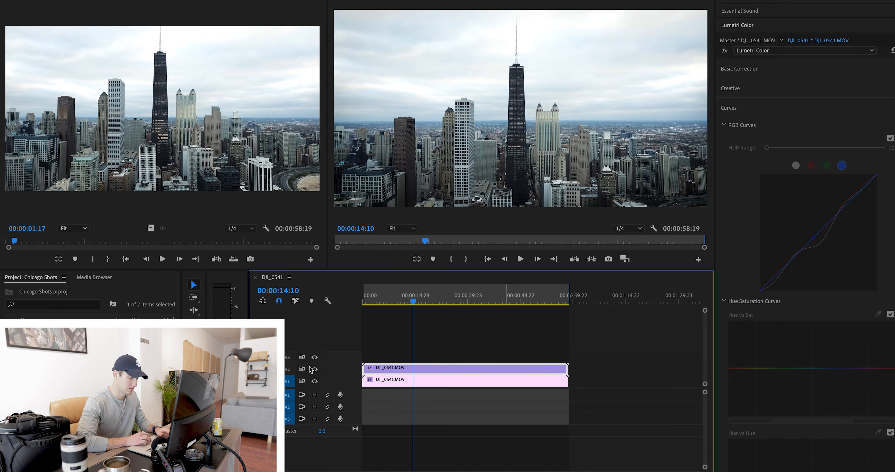
# Toggle the visibility of track V2 repeatedly to compare the ungraded copy with the graded clip on V1
pyautogui.click(314, 369)
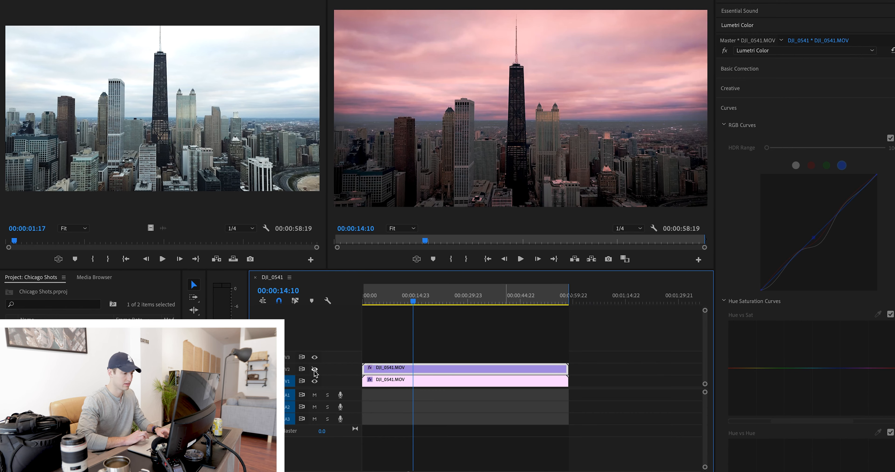
pyautogui.click(314, 370)
pyautogui.click(315, 369)
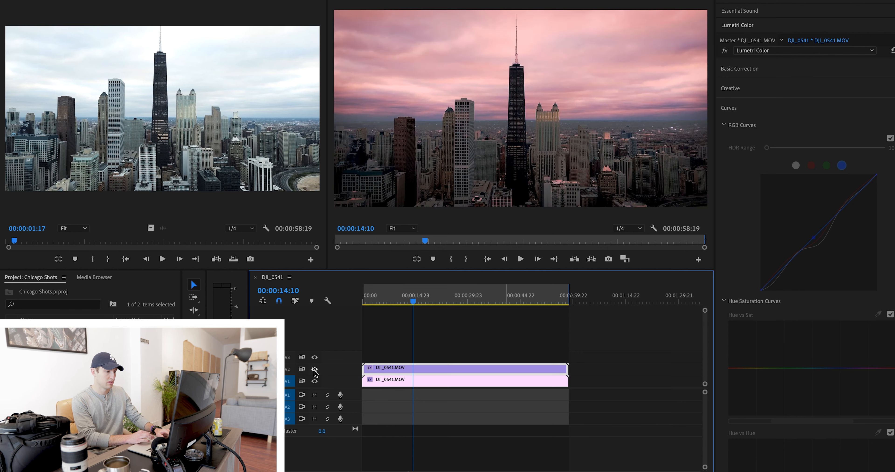
pyautogui.click(314, 369)
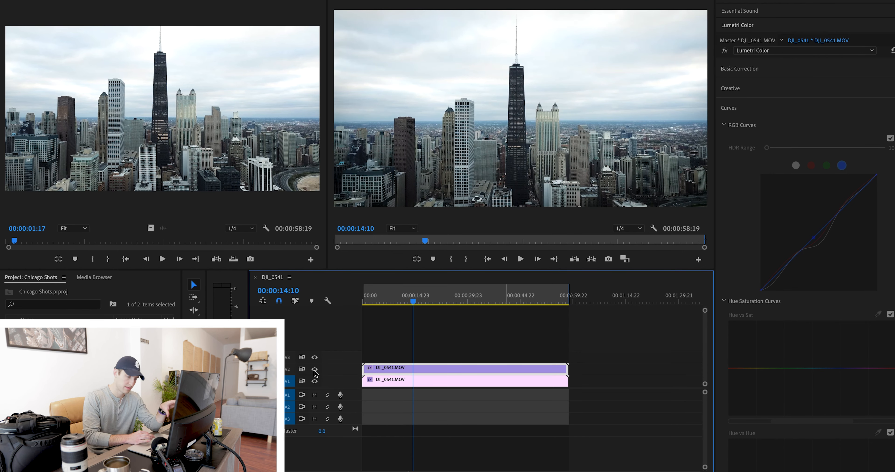
pyautogui.click(314, 369)
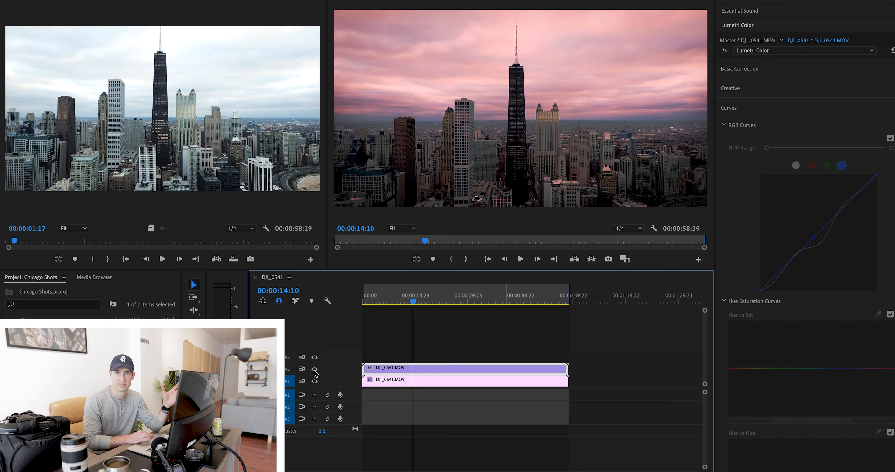
pyautogui.click(314, 370)
pyautogui.click(314, 370)
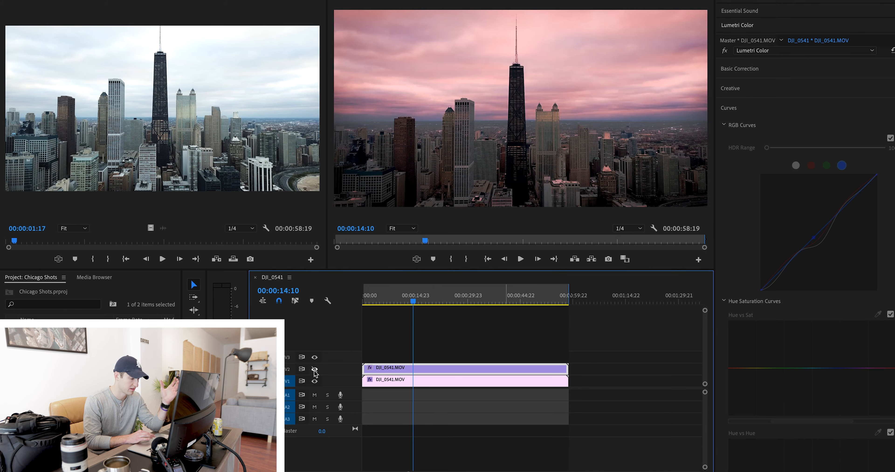